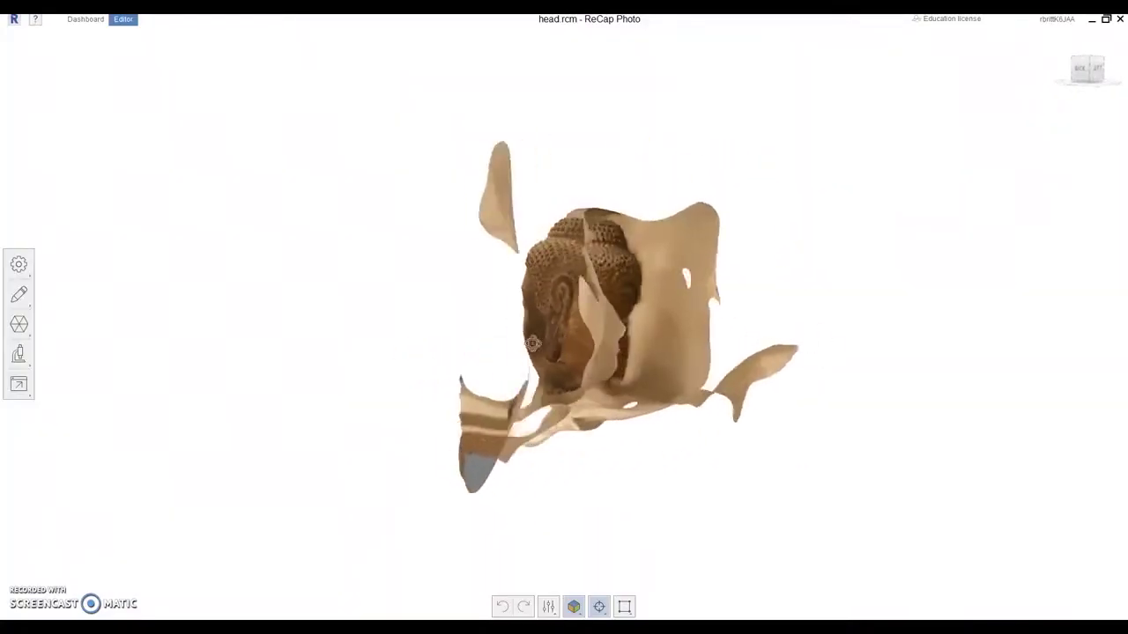
Step: Slice away part of the stray background mesh around the scanned head
right_drag(533, 344, 405, 346)
mouse_move(606, 347)
right_down()
mouse_move(526, 415)
mouse_move(578, 457)
mouse_move(577, 295)
mouse_move(577, 348)
right_up()
click(19, 295)
click(53, 294)
drag(596, 404, 608, 480)
mouse_move(654, 457)
right_down()
mouse_move(942, 443)
mouse_move(657, 453)
right_up()
click(103, 371)
Step: Position and angle another slicing plane against the scanned head and cut off more surplus mesh
right_drag(775, 454, 683, 458)
click(19, 294)
click(58, 301)
drag(635, 393, 636, 504)
click(99, 338)
scroll(884, 454, down, 2)
drag(883, 454, 608, 169)
right_drag(583, 152, 738, 340)
drag(740, 375, 721, 377)
mouse_move(721, 377)
right_down()
mouse_move(652, 369)
mouse_move(721, 362)
right_up()
click(136, 365)
Step: Slice off the leftover backdrop beside the head with a filled vertical cut
scroll(615, 424, down, 2)
click(53, 297)
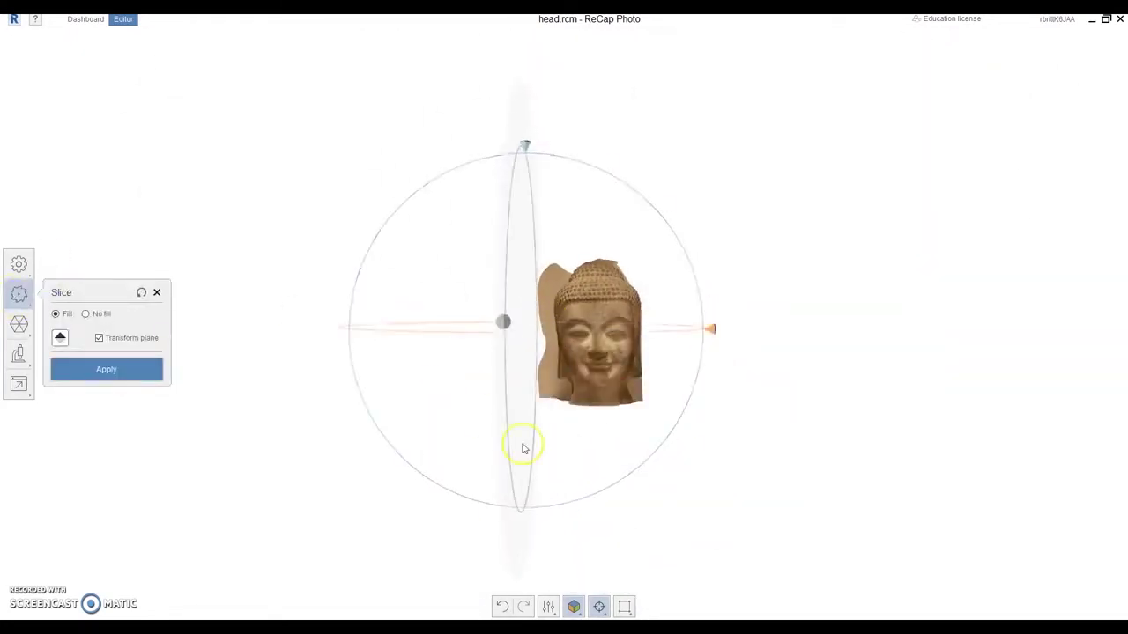
mouse_move(817, 293)
right_down()
mouse_move(783, 322)
mouse_move(573, 364)
mouse_move(712, 418)
mouse_move(367, 476)
mouse_move(563, 449)
right_up()
click(115, 375)
Step: Position a filled, vertical slicing plane against the back of the head to trim the remaining backdrop
right_drag(704, 423, 606, 437)
click(18, 294)
click(53, 294)
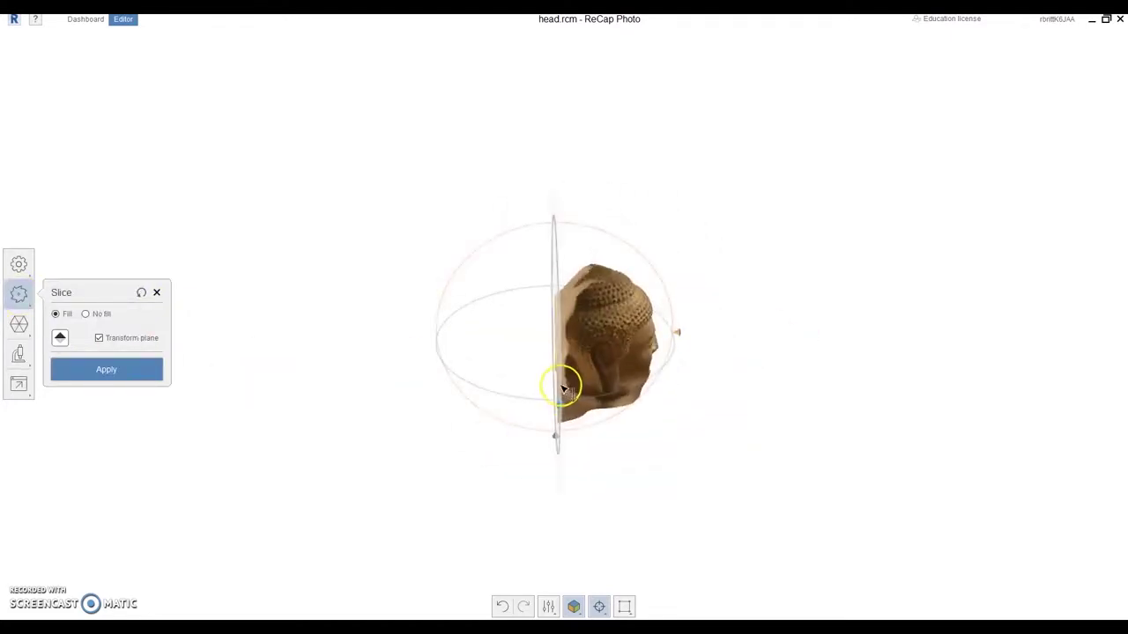
scroll(630, 352, up, 3)
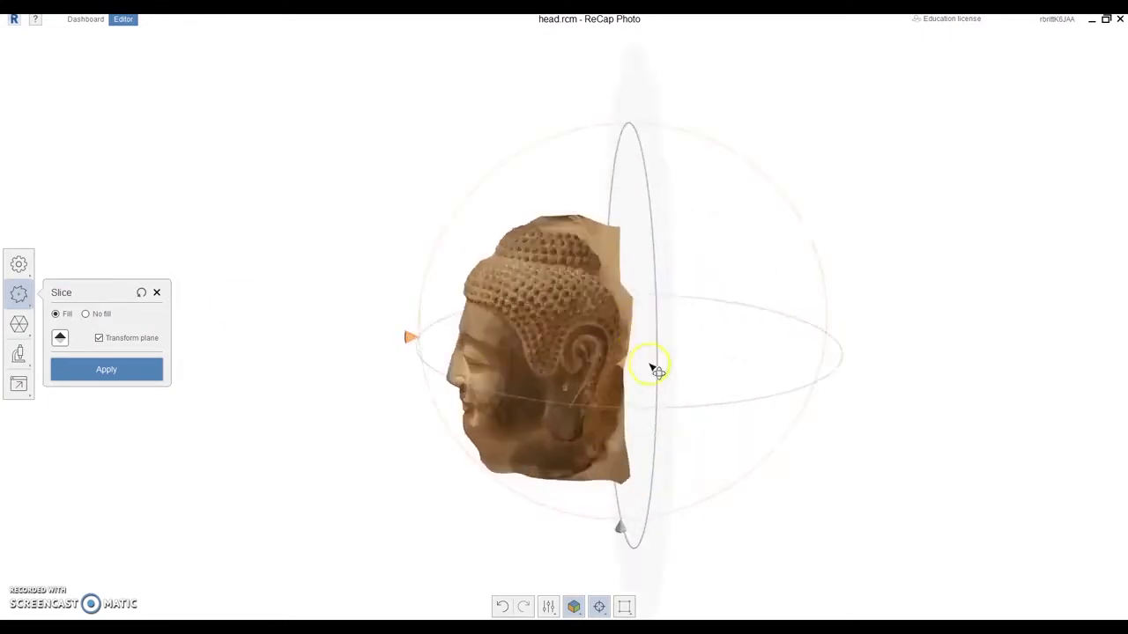
drag(645, 343, 604, 365)
key(Escape)
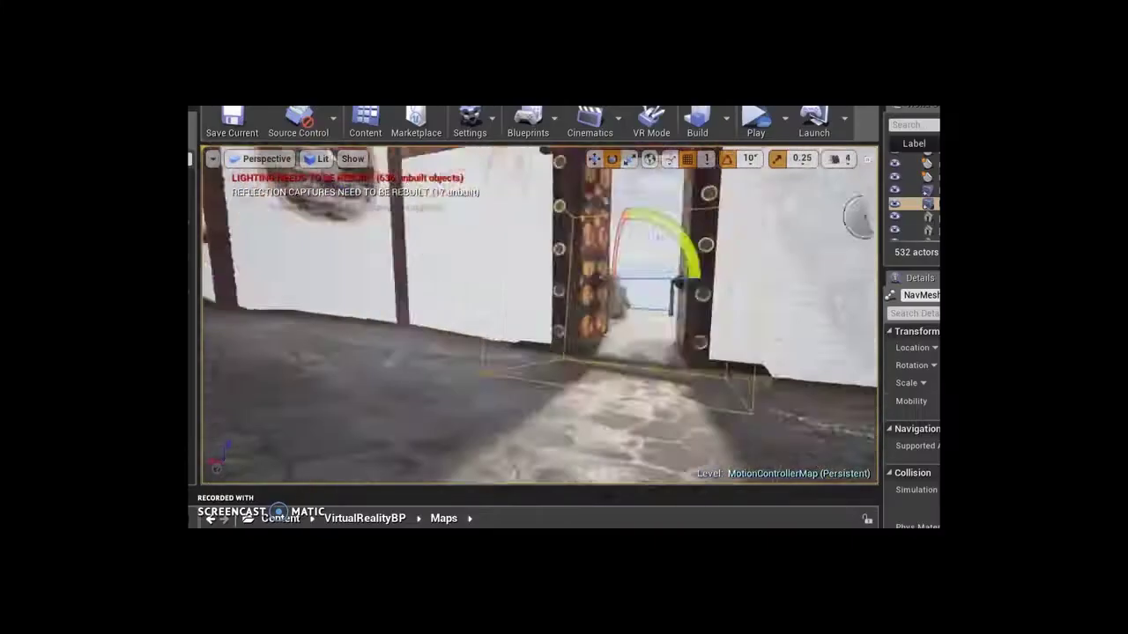
Step: Switch to the Unreal Editor and move the nav mesh bounds volume across the courtyard floor
key(space)
right_drag(617, 317, 493, 317)
key(space)
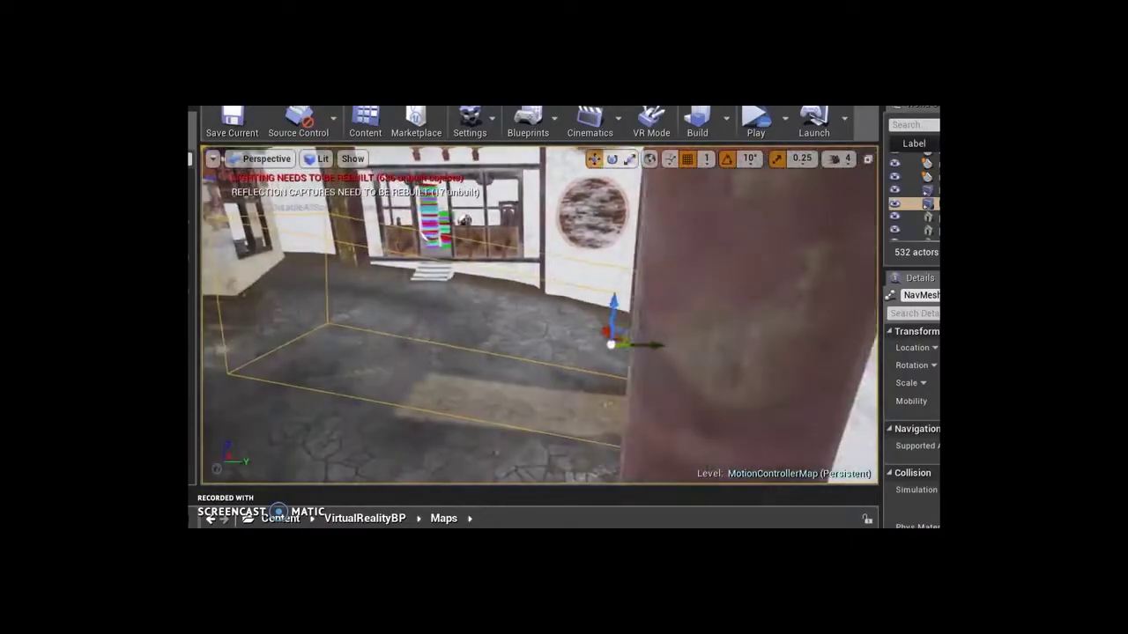
drag(649, 345, 393, 331)
right_drag(382, 301, 207, 302)
drag(636, 319, 642, 275)
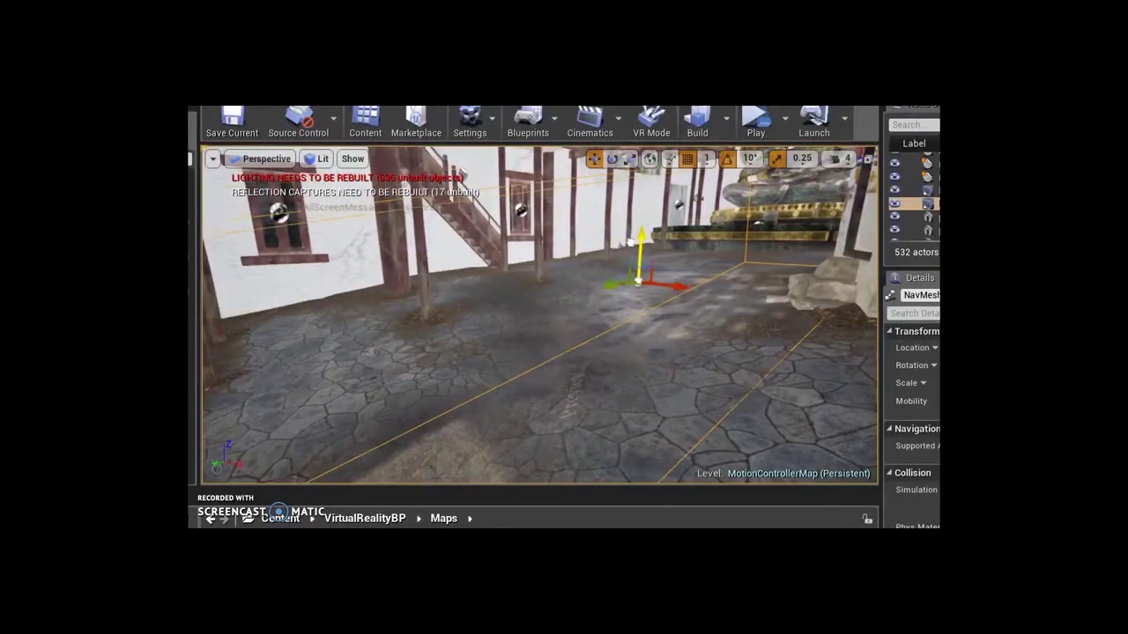
Step: Undo the stray change and adjust the nav mesh bounds volume's height over the courtyard
click(679, 236)
key(ctrl+z)
drag(678, 229, 678, 206)
right_drag(595, 244, 575, 270)
key(space)
key(space)
right_drag(603, 318, 475, 295)
key(space)
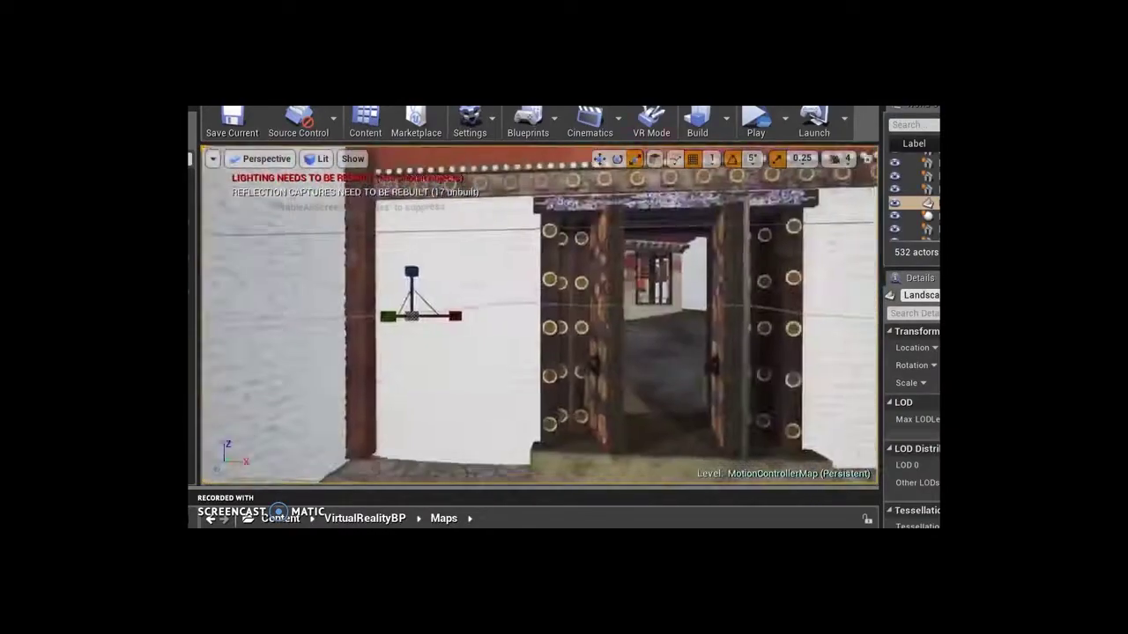
Step: Select the front door mesh at the courtyard entrance and examine it up close
click(534, 299)
right_drag(534, 300, 703, 376)
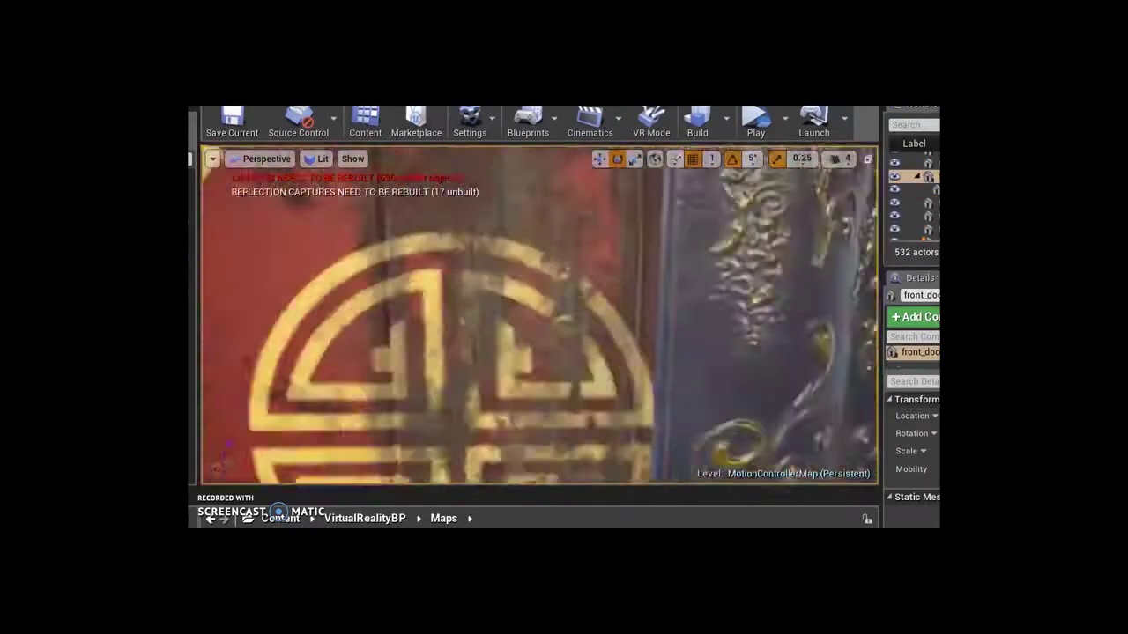
right_drag(539, 316, 555, 339)
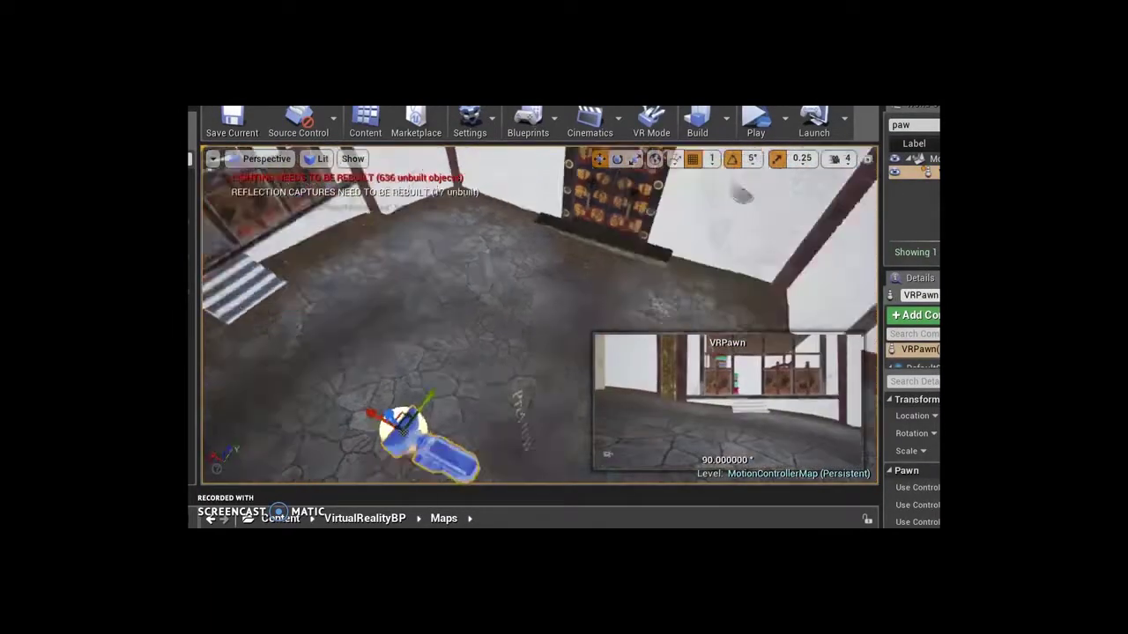
Step: Move the VRPawn across the courtyard floor
key(w)
drag(452, 314, 553, 240)
right_drag(562, 245, 592, 250)
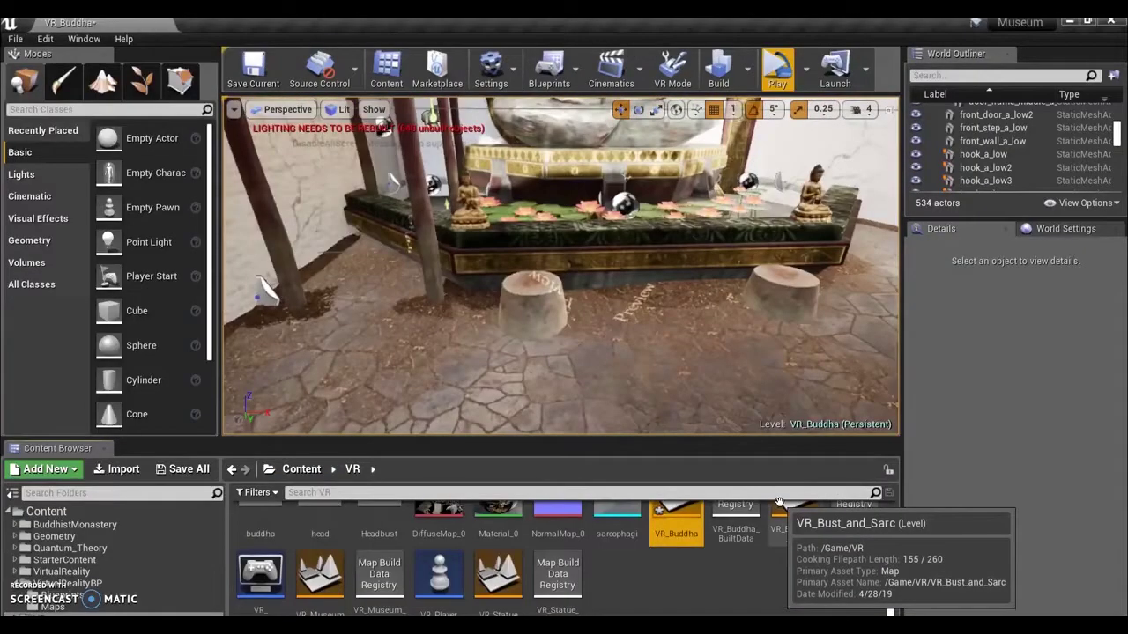
Step: Browse the project's content folders and open the needed asset
scroll(599, 370, down, 2)
scroll(581, 370, up, 5)
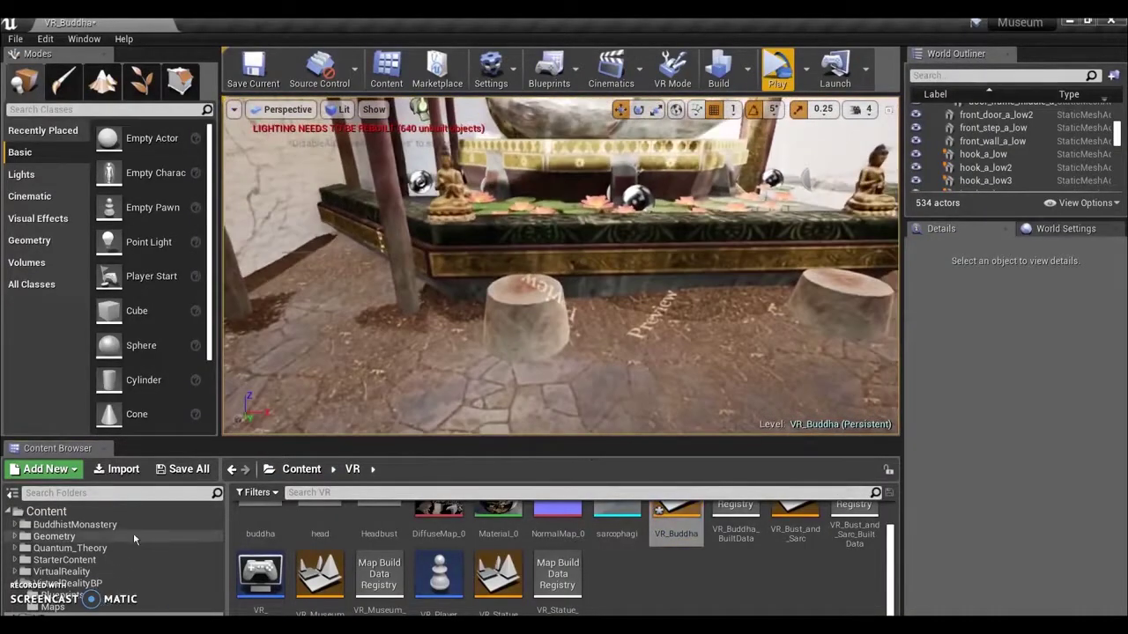
click(74, 514)
double_click(588, 535)
scroll(439, 553, down, 1)
scroll(439, 552, up, 1)
click(377, 535)
double_click(319, 534)
Step: Place the chosen asset in the scene and adjust its orientation
drag(313, 534, 522, 282)
right_drag(521, 282, 614, 277)
key(space)
drag(620, 257, 687, 260)
right_drag(607, 265, 538, 232)
Step: Fine-tune the placed asset's transform in the scene, nudging it slightly upward
key(space)
key(space)
key(space)
key(space)
drag(533, 231, 564, 220)
right_drag(563, 220, 696, 220)
key(space)
drag(710, 201, 710, 190)
right_drag(704, 198, 524, 278)
Step: Duplicate the placed object across the scene and select the trigger sphere around the head bust
alt+drag(521, 282, 816, 277)
right_drag(816, 277, 775, 331)
right_drag(708, 300, 617, 254)
click(534, 245)
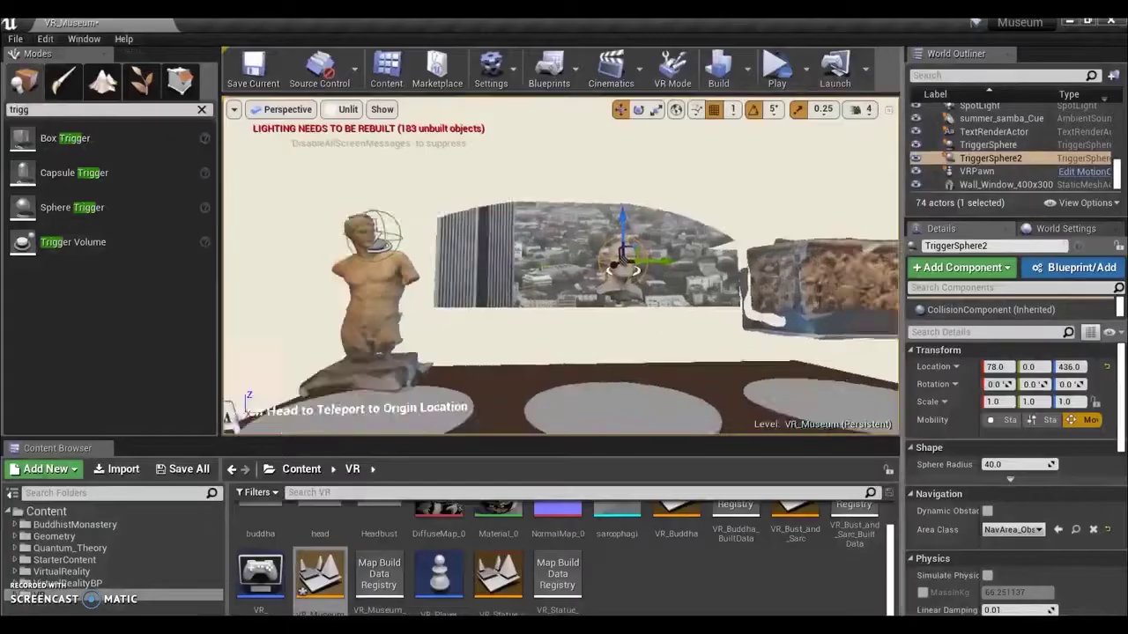
right_drag(589, 291, 564, 280)
Step: Open the VR_Bust_and_Sarc level and its level blueprint with the trigger sphere selected
double_click(792, 522)
click(693, 467)
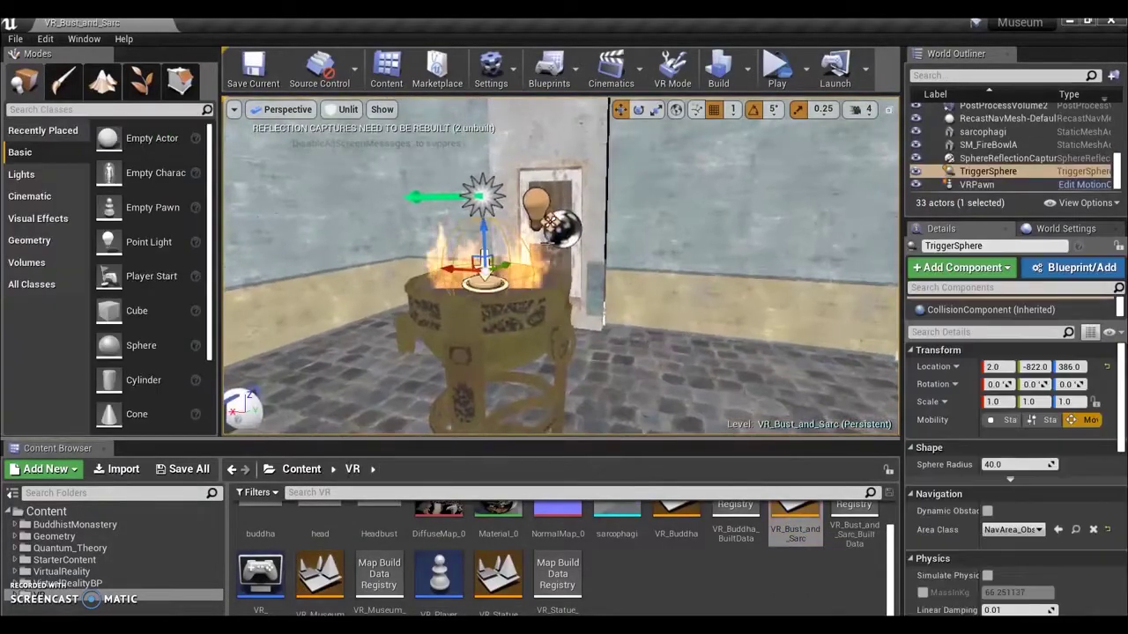
click(549, 71)
click(588, 191)
Step: Add an On Actor Begin Overlap event for the trigger sphere in an empty area of the event graph
scroll(508, 313, down, 3)
right_click(508, 313)
text(actor)
key(BackSpace)
key(BackSpace)
key(BackSpace)
key(BackSpace)
key(BackSpace)
text(overlap)
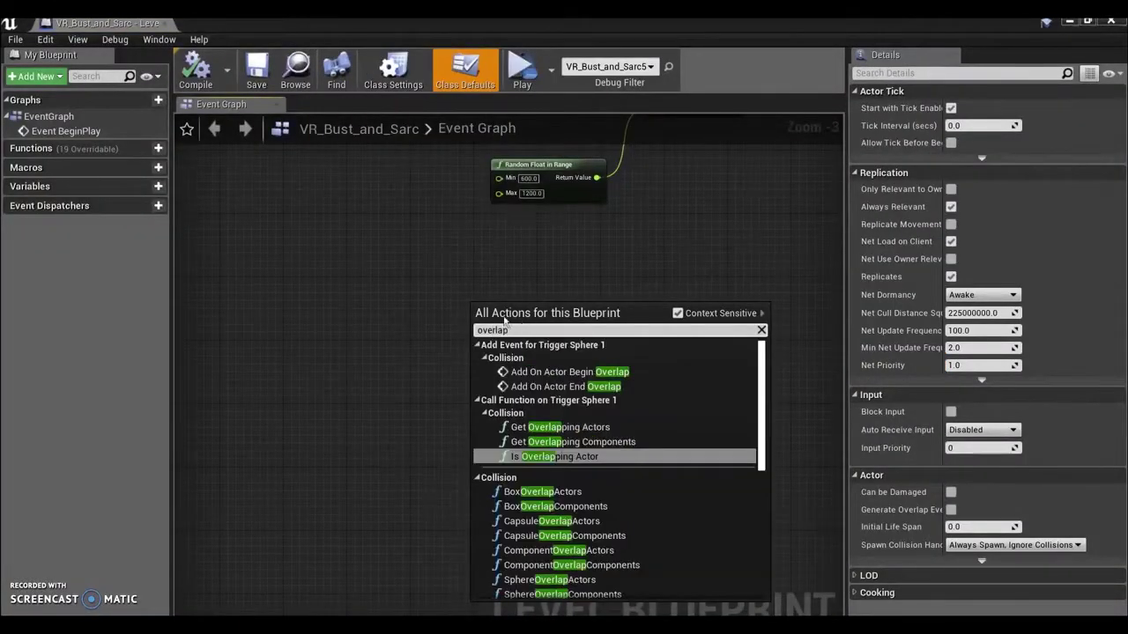
click(639, 374)
scroll(601, 339, up, 3)
click(690, 322)
right_drag(708, 323, 606, 324)
Step: Try adding a Load Level Instance (by Name) node beside the overlap event
right_click(612, 320)
text(level)
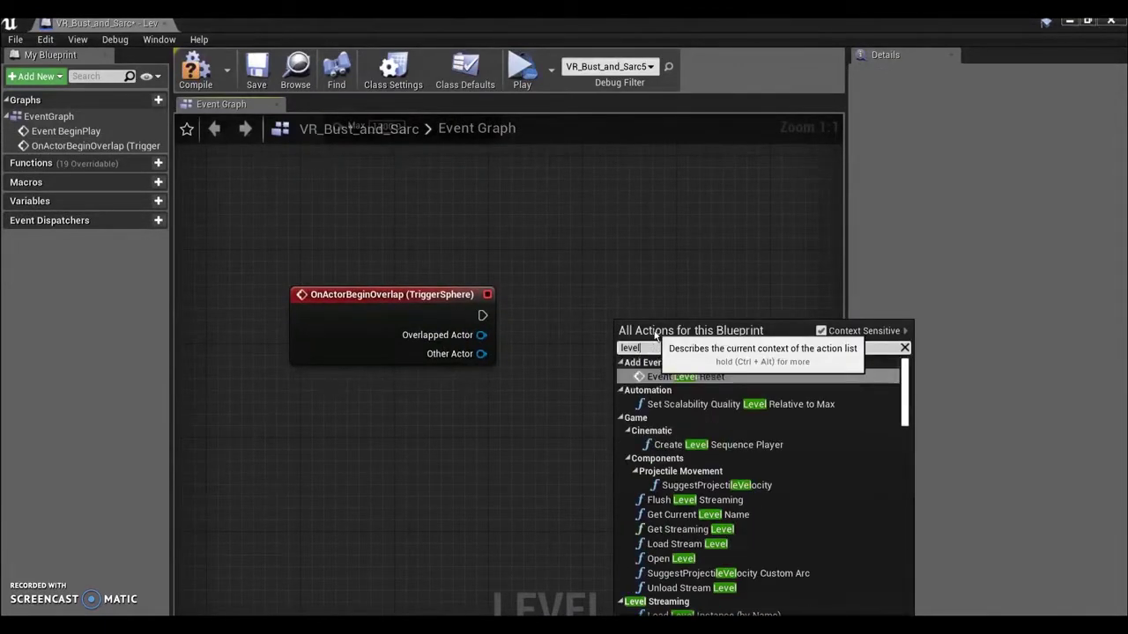
key(BackSpace)
key(BackSpace)
key(BackSpace)
key(BackSpace)
key(BackSpace)
text(load level)
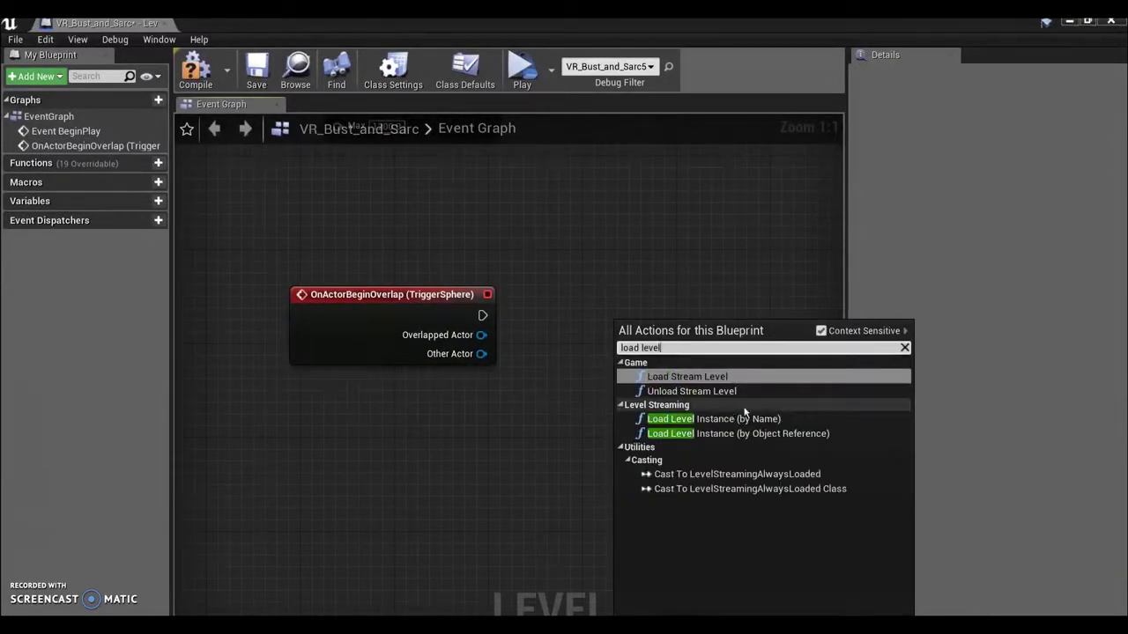
click(757, 418)
key(Delete)
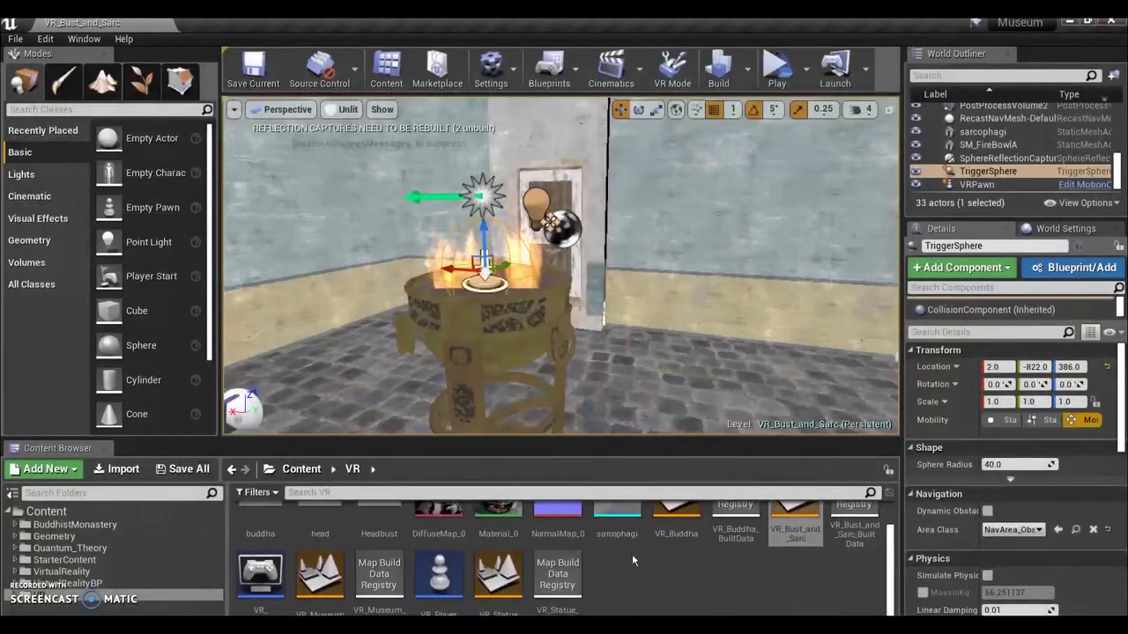
Step: Open the VR_Museum level, select the head bust and open the level blueprint to check its setup
double_click(320, 577)
click(587, 306)
click(550, 71)
click(586, 188)
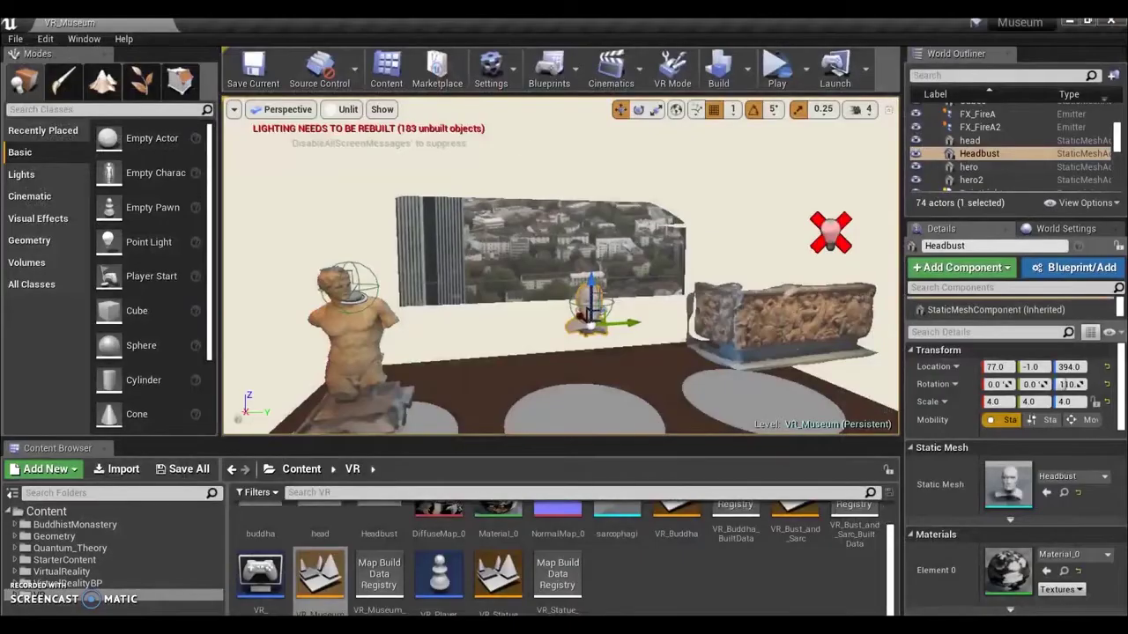
Step: Return to the VR_Bust_and_Sarc level and reopen its level blueprint
double_click(792, 524)
click(548, 68)
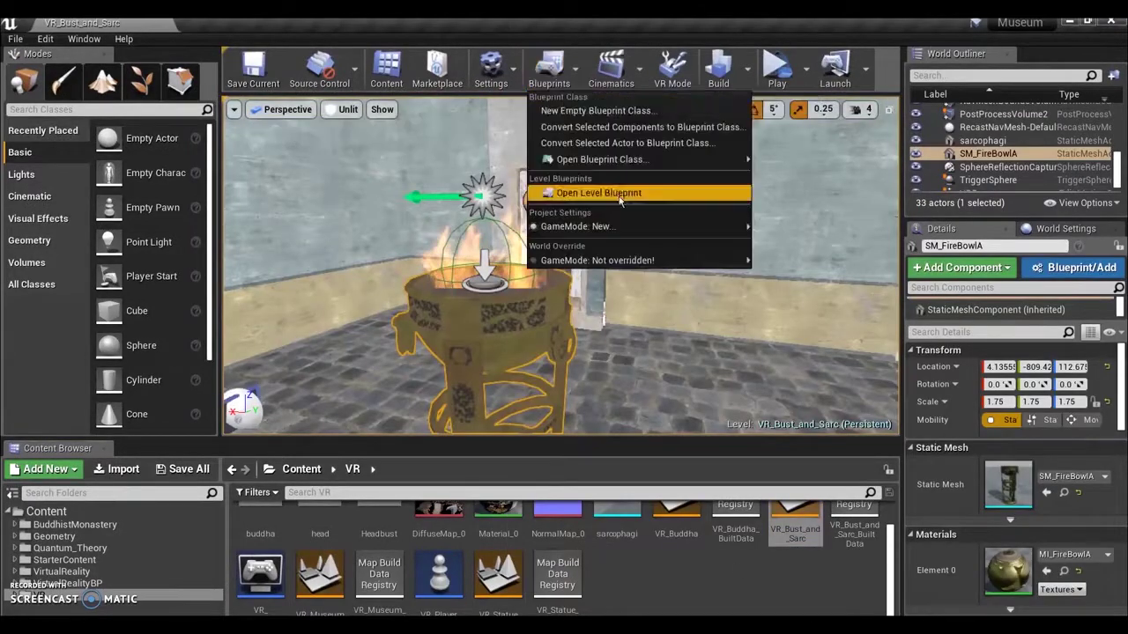
click(617, 184)
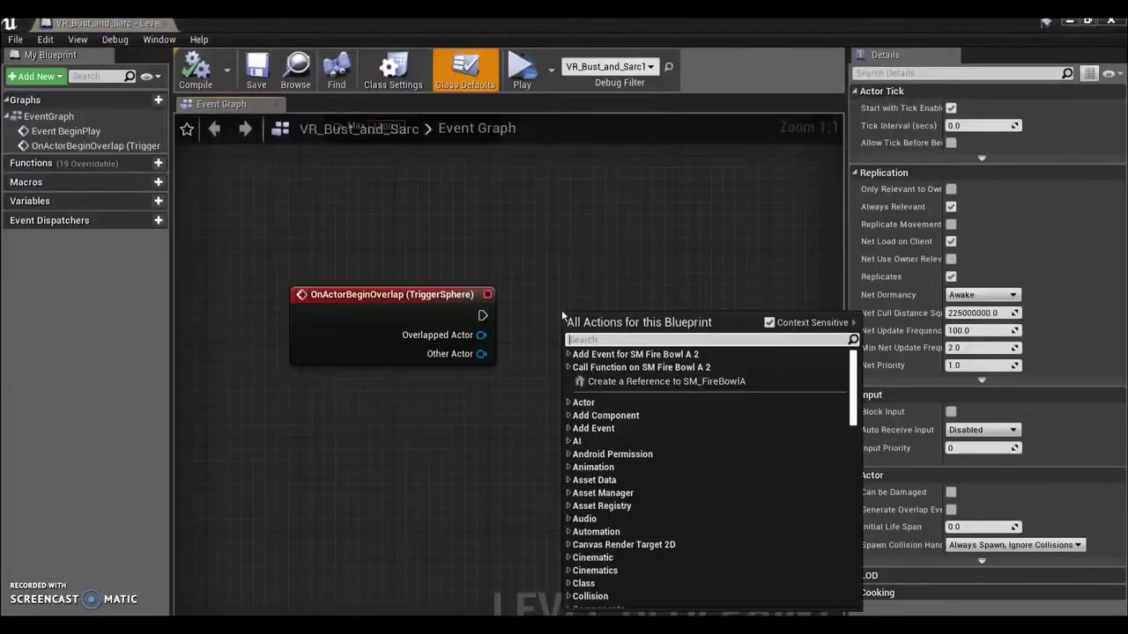
Step: Add an Open Level node beside the trigger sphere's overlap event with the level name VR_Museum
text(open l)
click(629, 367)
click(647, 361)
text(VR_Museum)
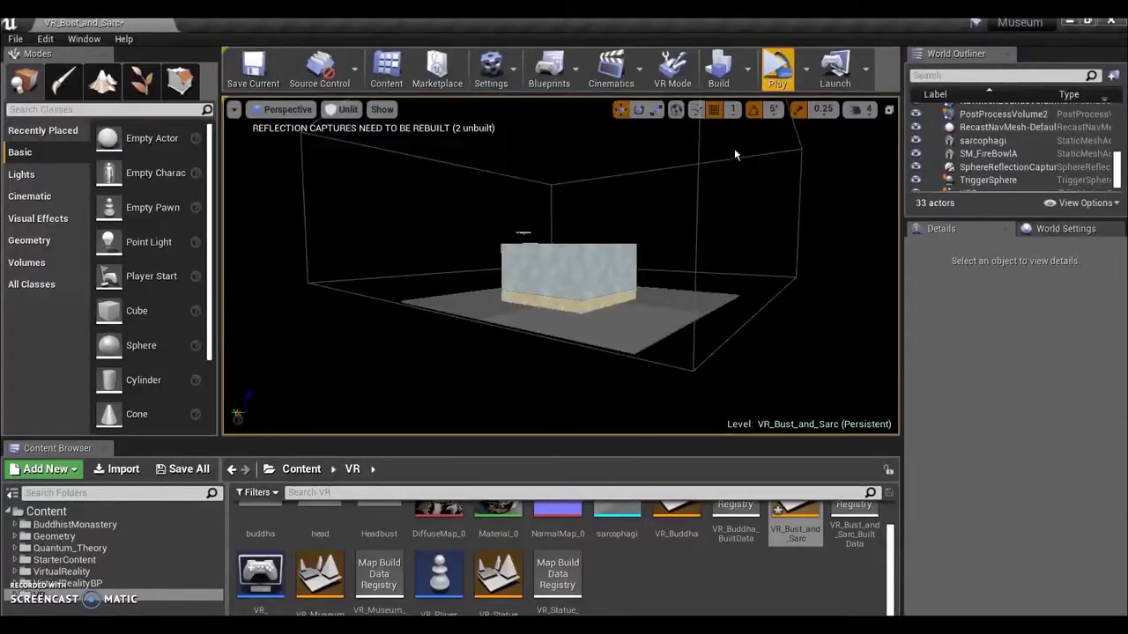
Step: Look and move around in the standalone game preview and select the nav mesh bounds volume in the editor
click(573, 251)
mouse_move(755, 182)
right_down()
mouse_move(755, 208)
mouse_move(755, 181)
right_up()
drag(593, 290, 605, 303)
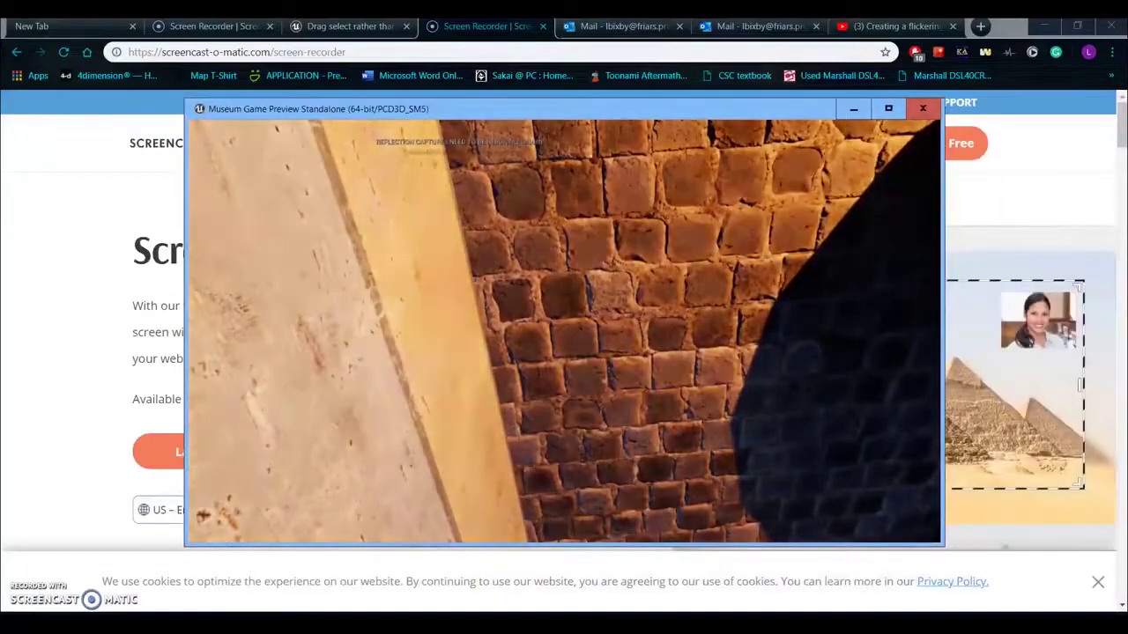
key(s)
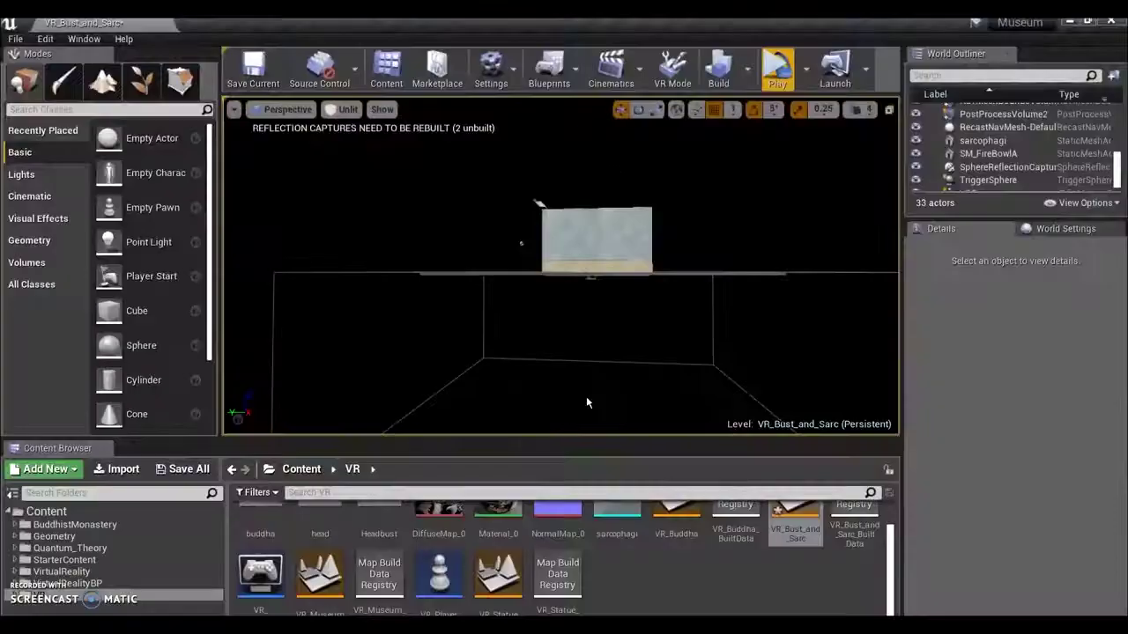
click(586, 396)
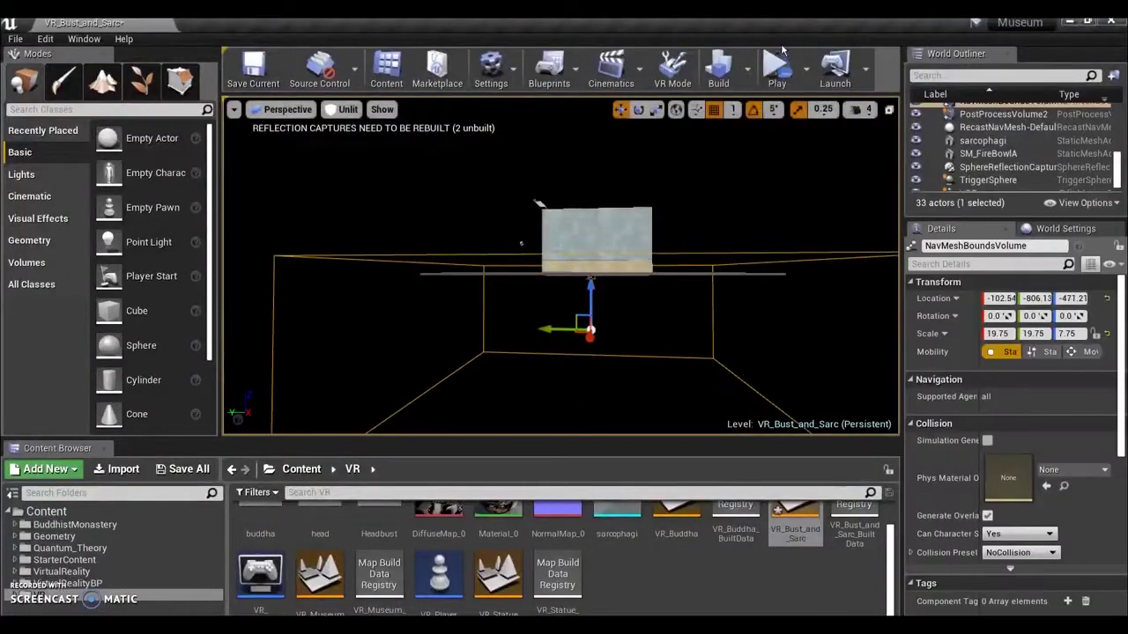